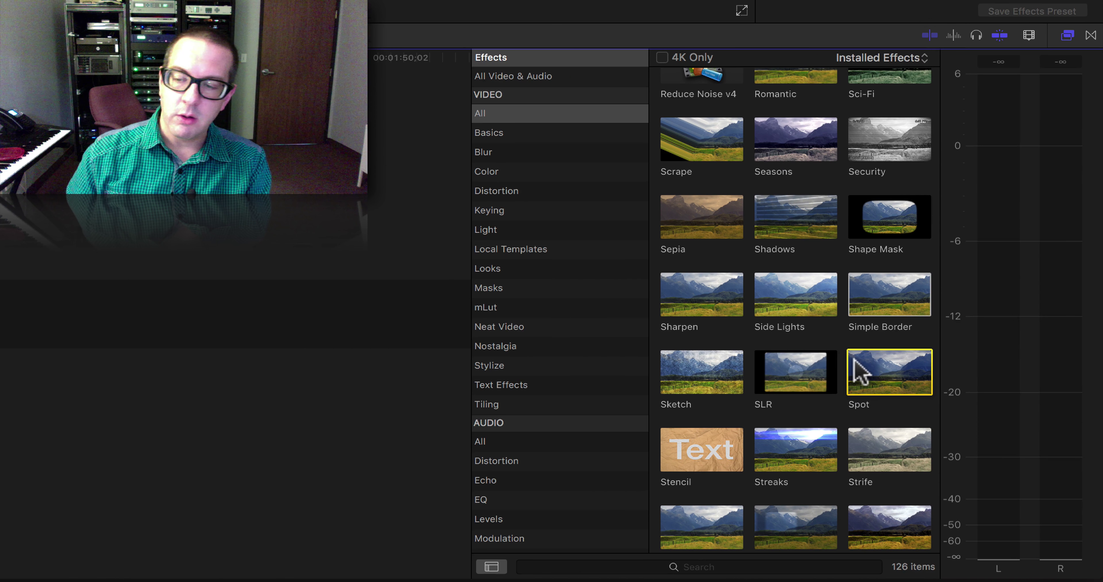
Drag the Spot effect from the Effects browser onto the Filtration Clip compound clip
drag(981, 476, 620, 497)
drag(139, 416, 886, 370)
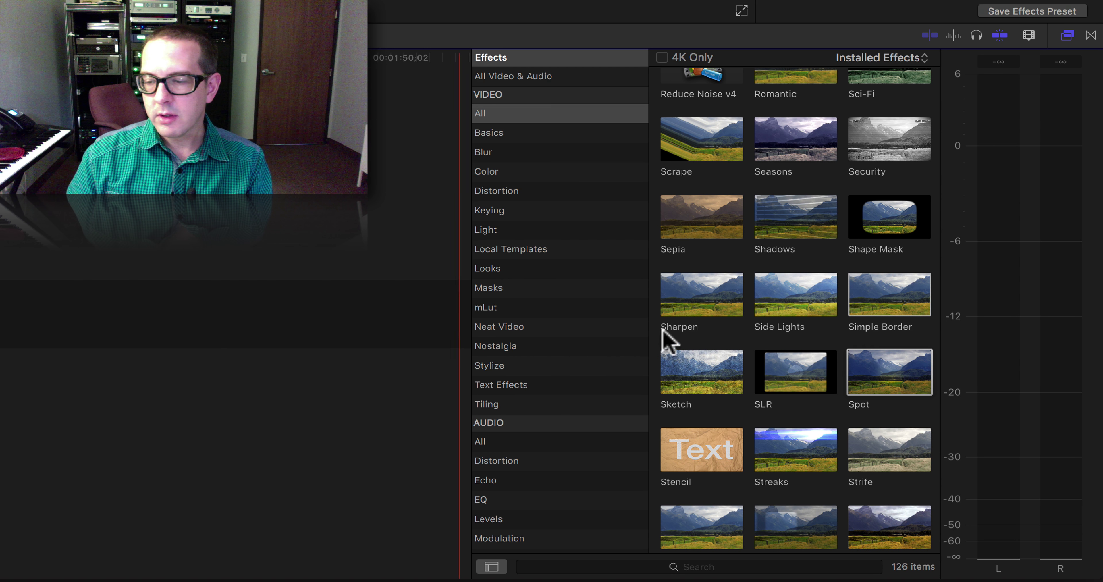
drag(918, 374, 462, 328)
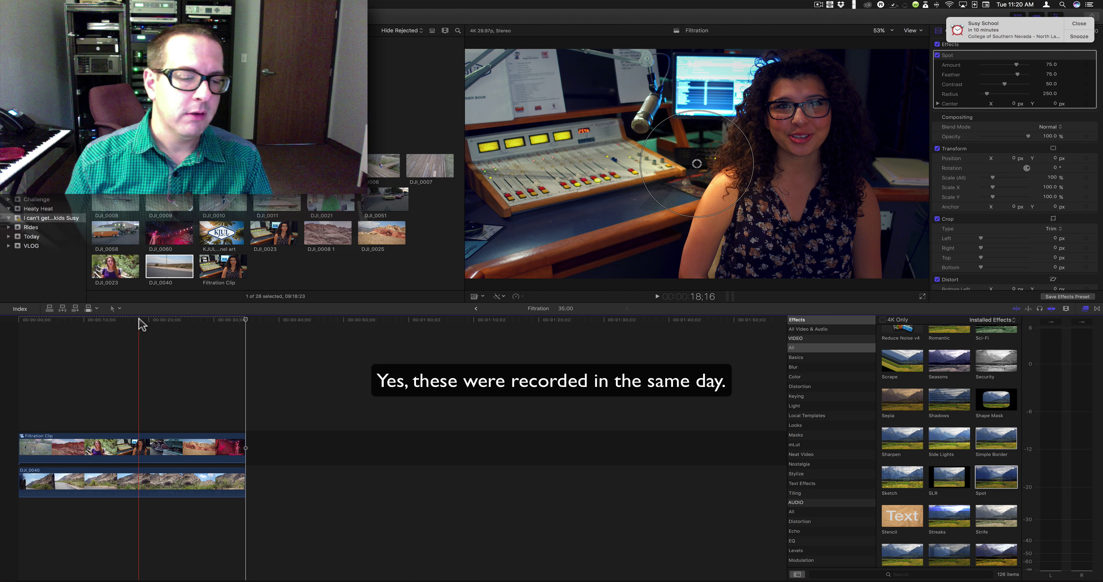
Move the spot centre onto the woman (0.48, 0.2) and go to the radio studio frame at 18;06
drag(139, 320, 71, 327)
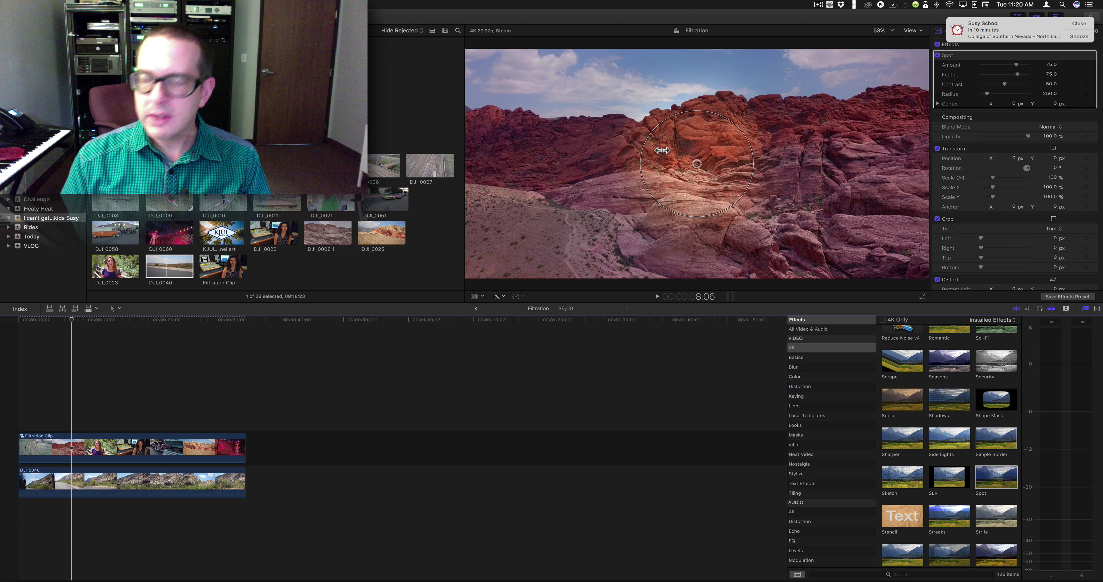
drag(698, 170, 637, 171)
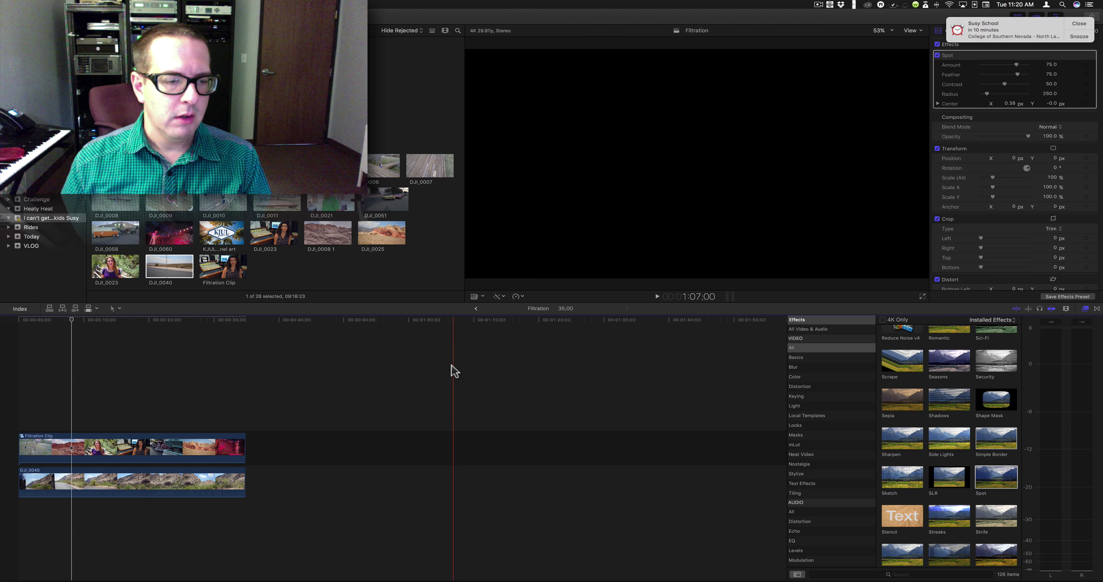
click(136, 320)
Set spot Amount to about 61 and Feather to 62.05, moving its centre to -0.2, 0.04
drag(789, 170, 810, 124)
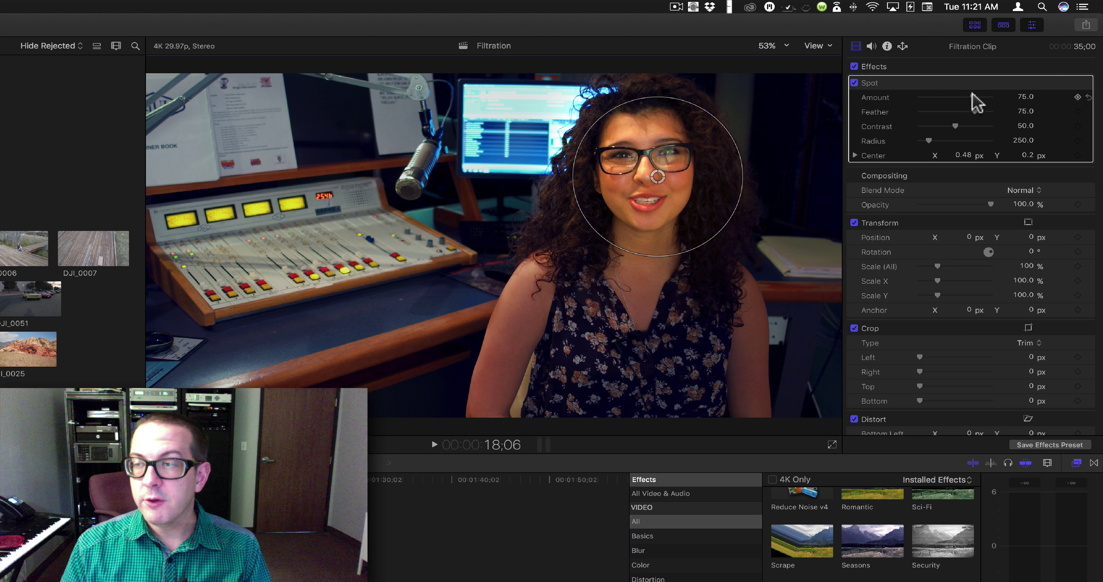
drag(973, 98, 771, 105)
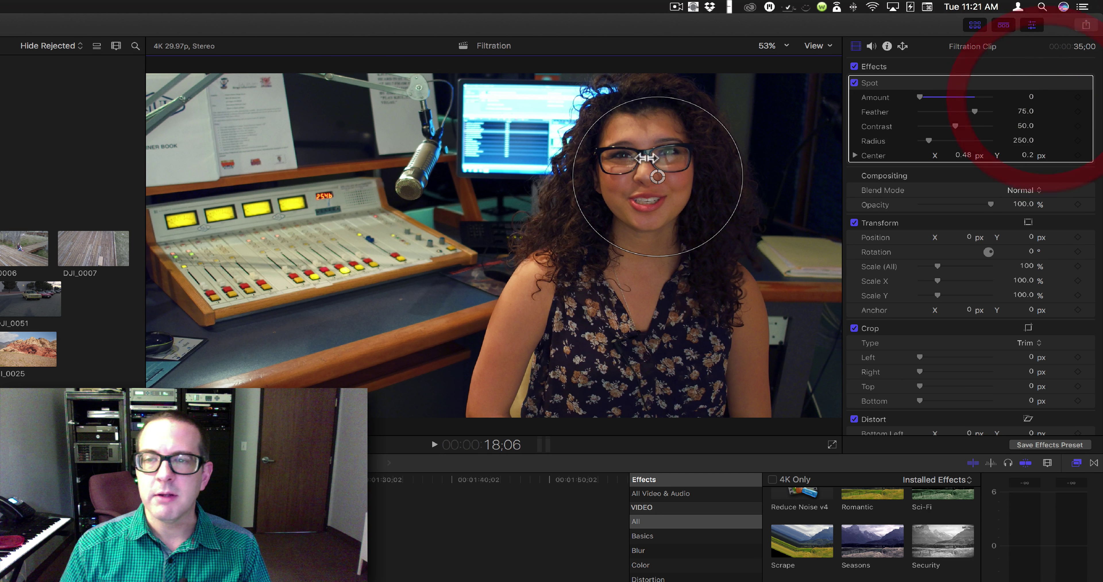
mouse_move(918, 95)
mouse_down()
mouse_move(988, 94)
mouse_move(953, 96)
mouse_move(955, 115)
mouse_move(945, 115)
mouse_move(980, 116)
mouse_move(930, 113)
mouse_move(966, 112)
mouse_up()
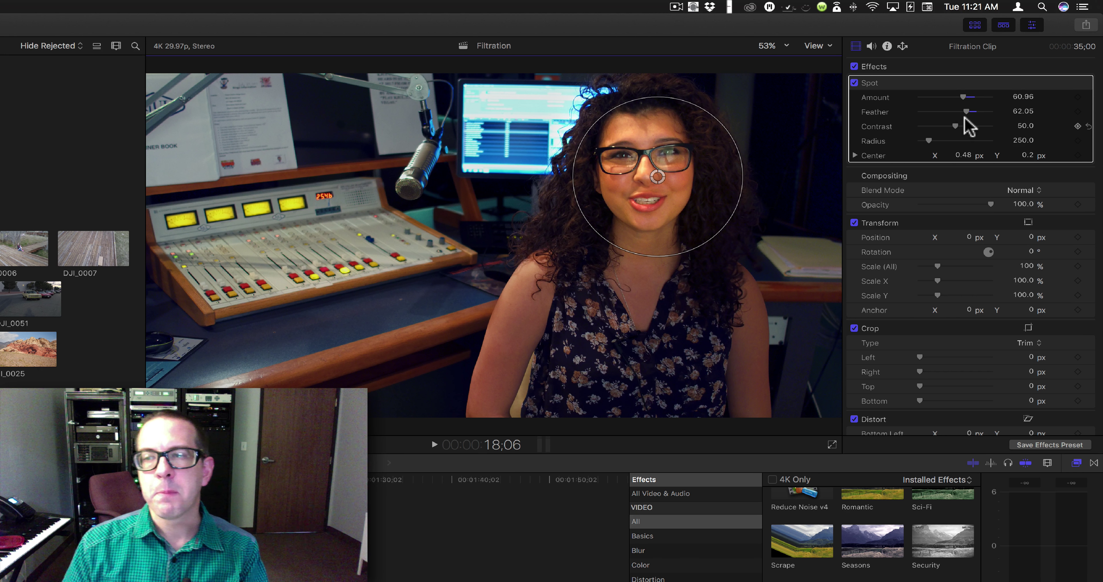
drag(666, 173, 425, 233)
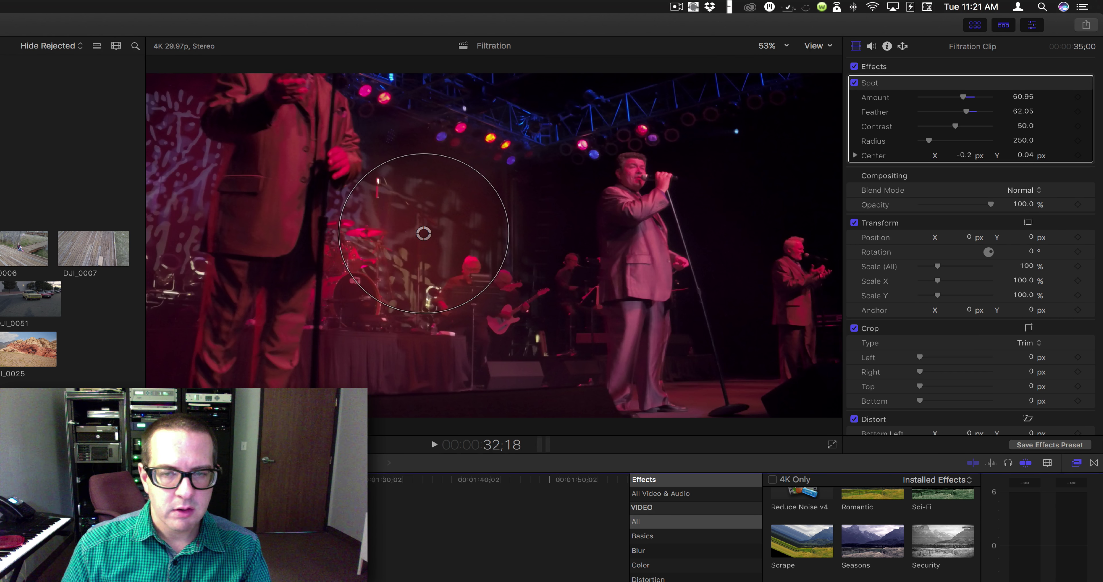
On the stage frame, shift the spot toward the band and try lower feather and larger sizes
key(Left)
key(Left)
drag(423, 233, 492, 226)
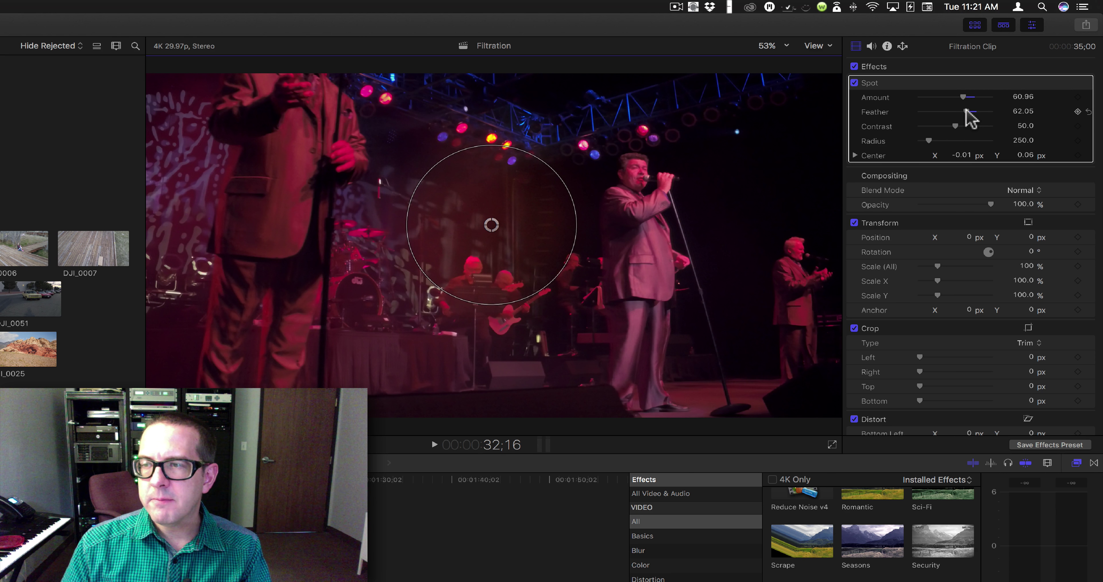
drag(959, 112, 928, 124)
drag(564, 256, 746, 330)
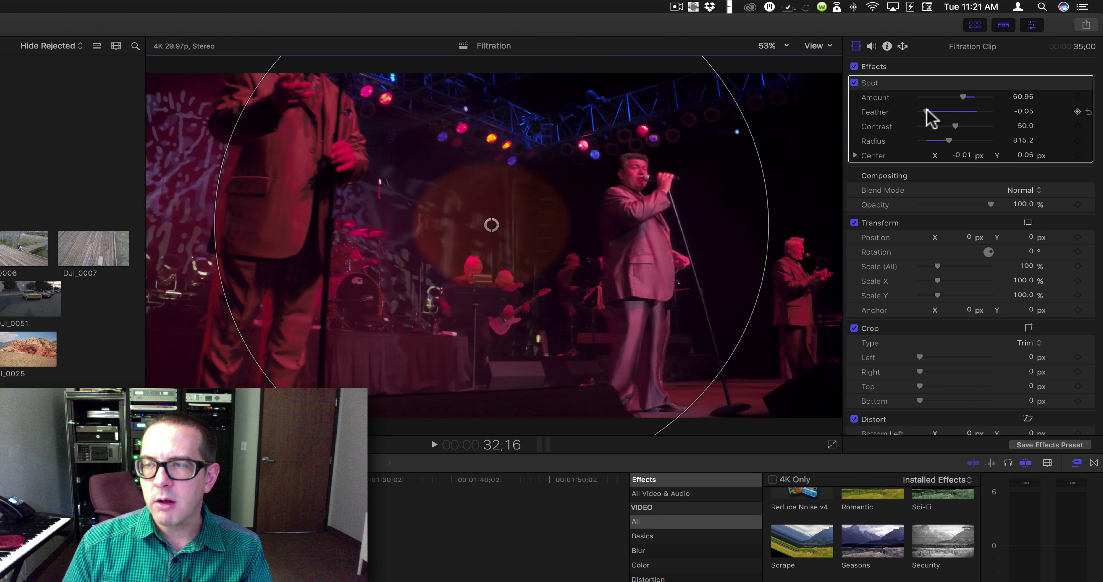
mouse_move(925, 120)
mouse_down()
mouse_move(942, 113)
mouse_move(919, 114)
mouse_move(947, 113)
mouse_move(929, 112)
mouse_up()
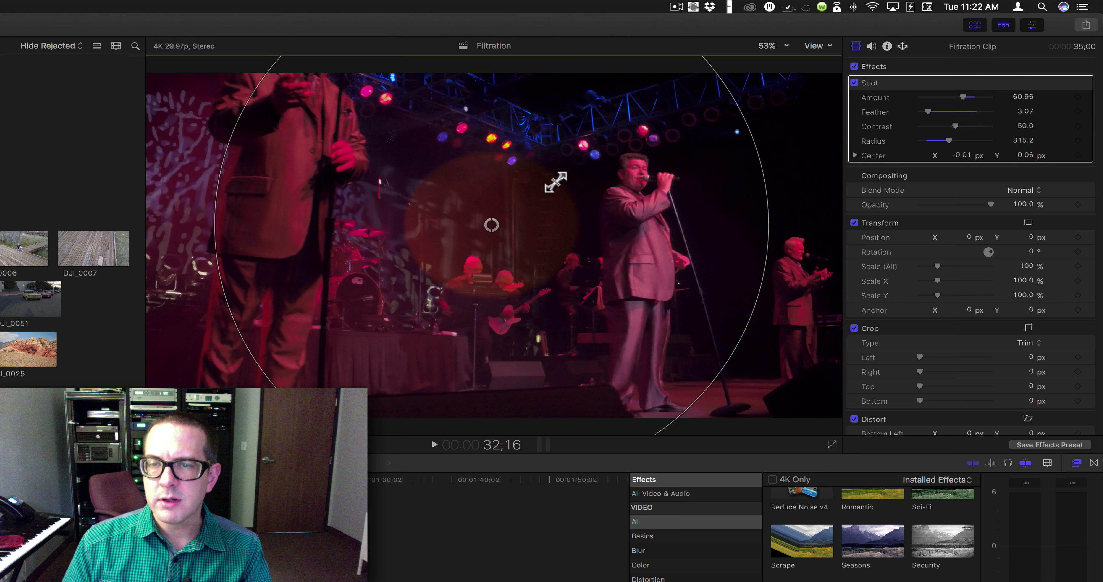
Settle the spot at Radius 180 and Feather 79.52, centred at 0.09, 0.05
drag(763, 252, 603, 255)
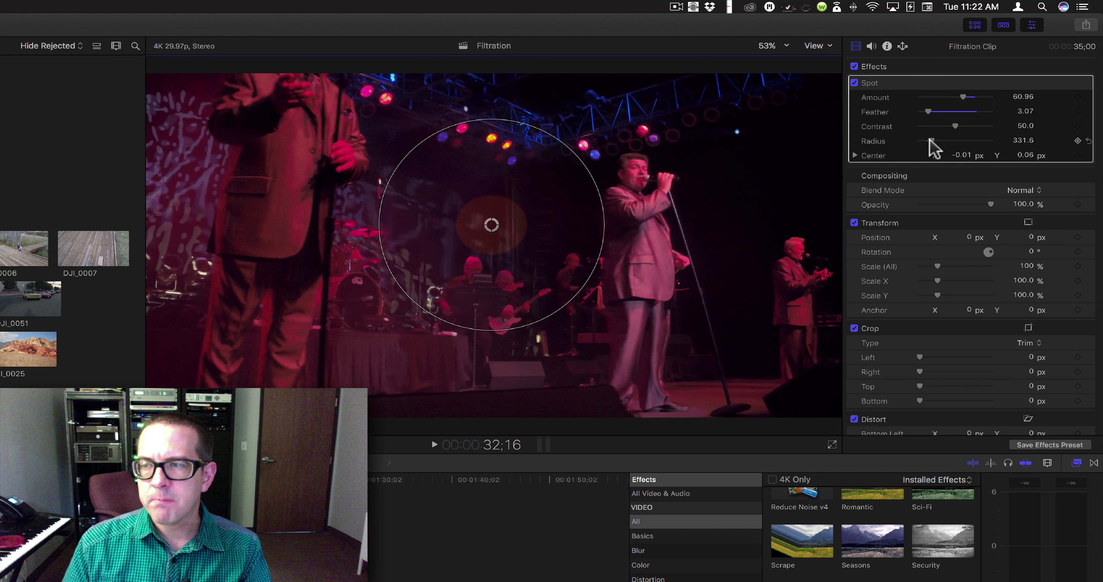
drag(930, 140, 963, 140)
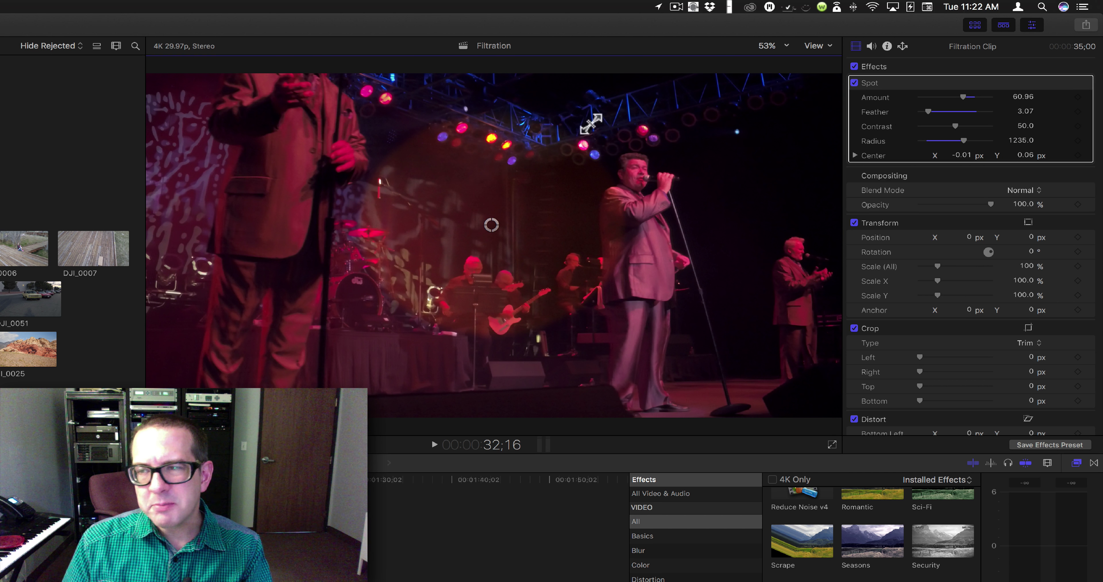
drag(928, 110, 950, 142)
mouse_move(496, 223)
mouse_down()
mouse_move(593, 214)
mouse_move(271, 246)
mouse_move(510, 217)
mouse_up()
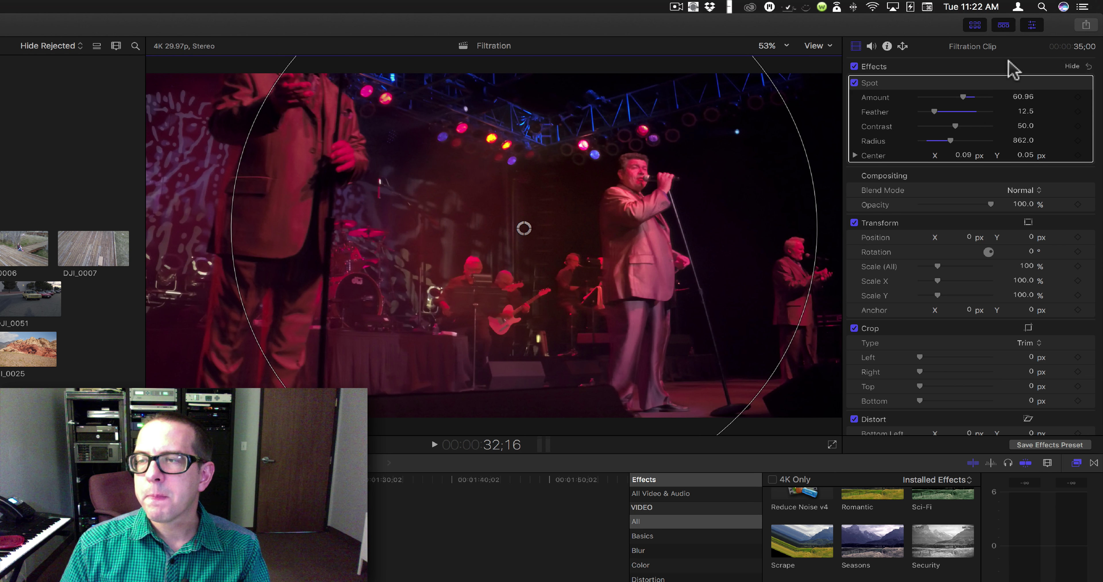
drag(934, 111, 992, 112)
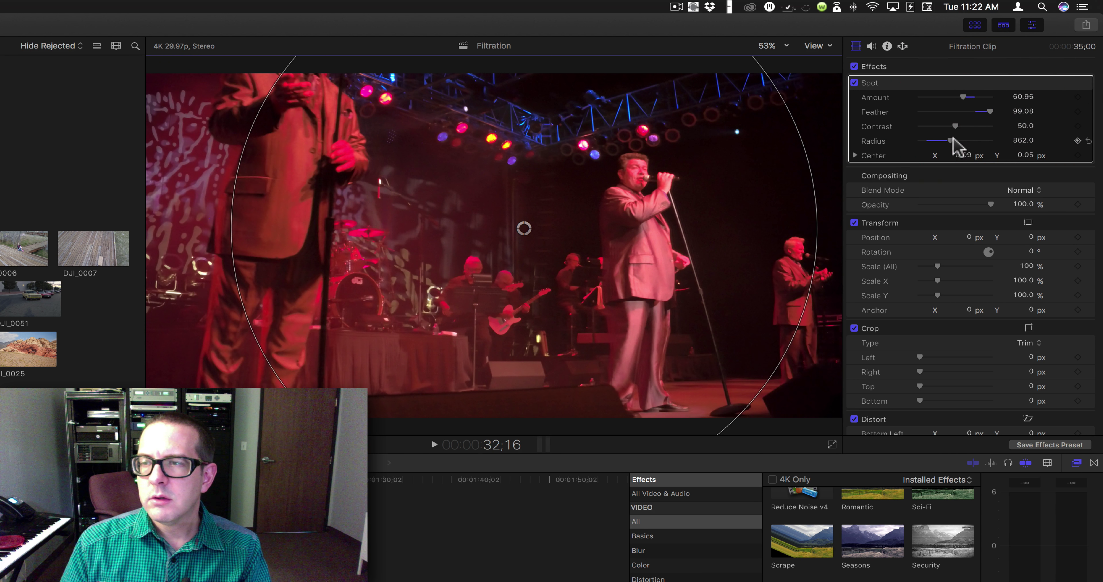
drag(953, 142, 926, 142)
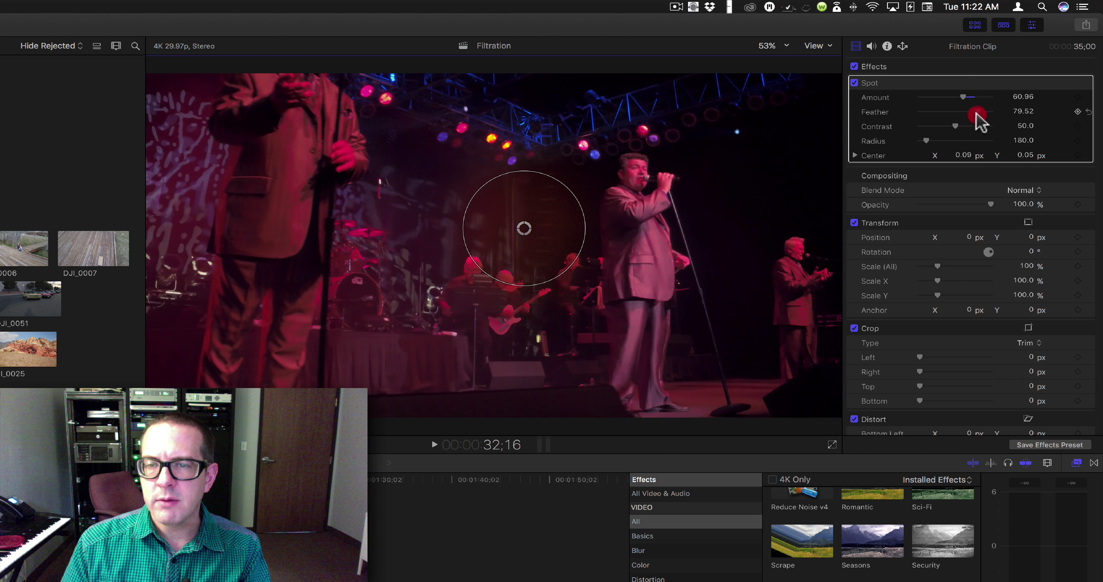
Raise spot Contrast to 100, lower Feather to 23.07, and centre it over the band at 0.14, -0.04
drag(972, 115, 971, 116)
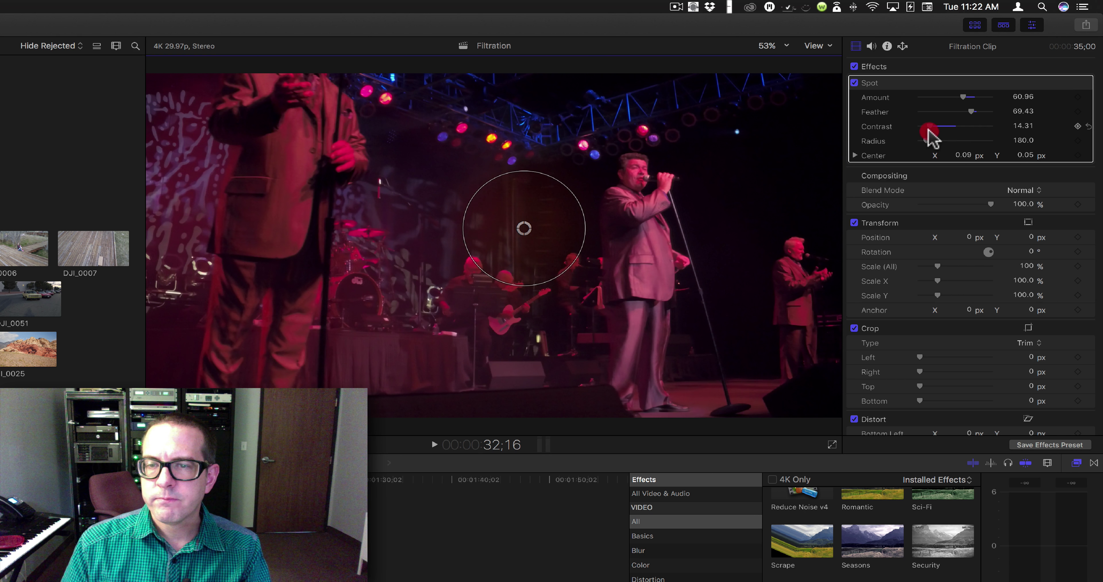
drag(939, 129, 1011, 125)
drag(522, 230, 501, 262)
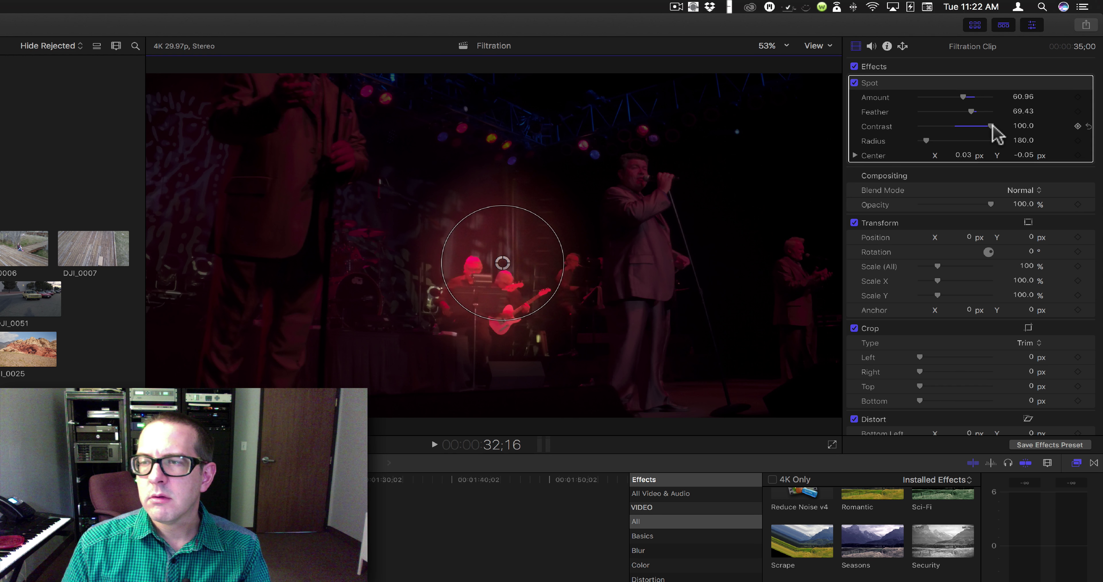
drag(969, 114, 941, 116)
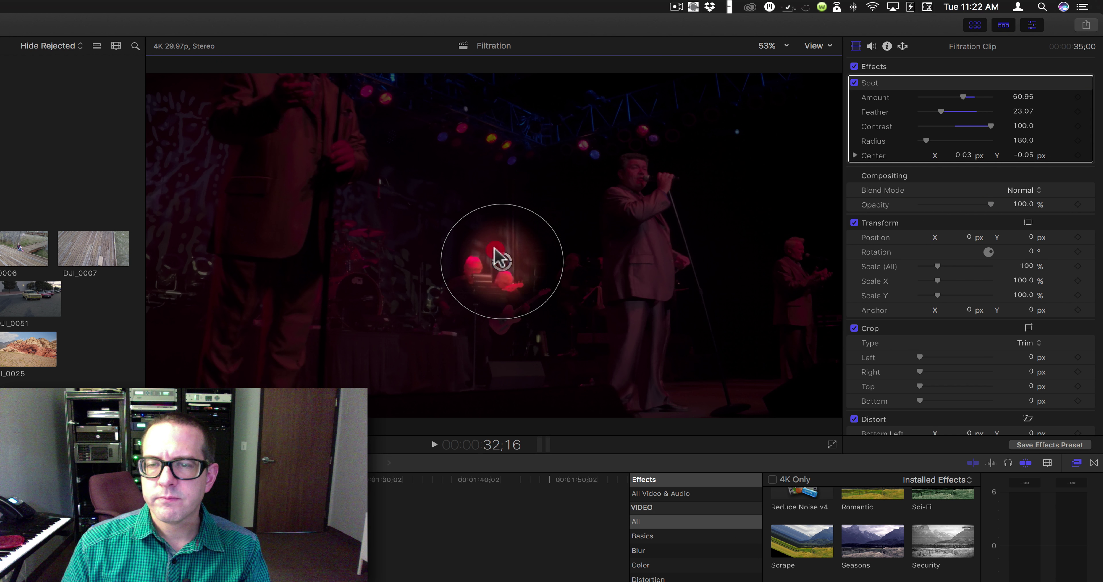
drag(501, 259, 542, 258)
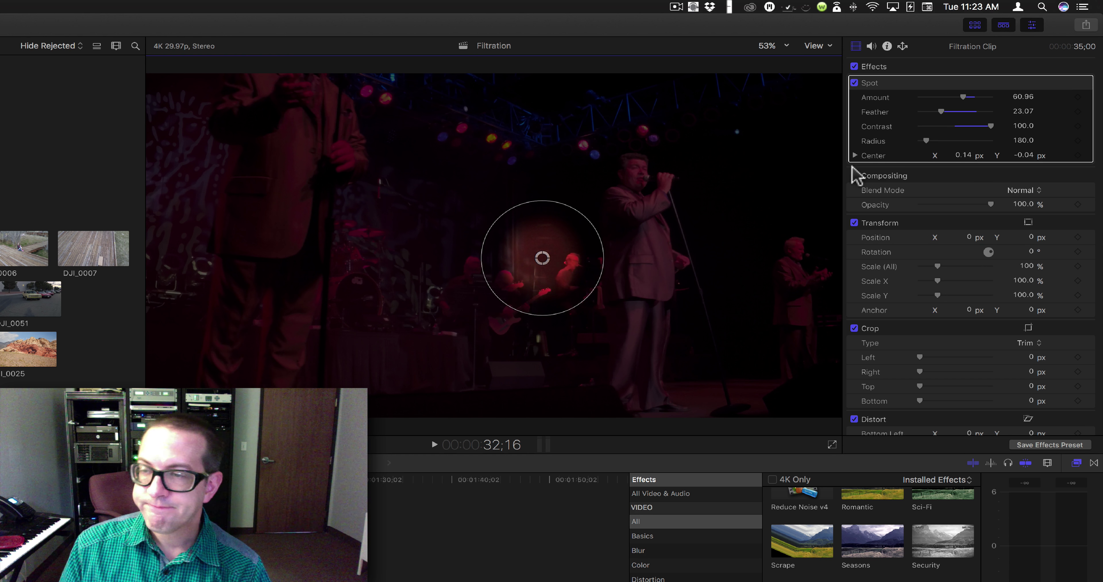
Widen the spot to Radius 461 and move its centre to -0.25, -0.04 over the band
mouse_move(925, 145)
mouse_down()
mouse_move(945, 143)
mouse_move(928, 145)
mouse_up()
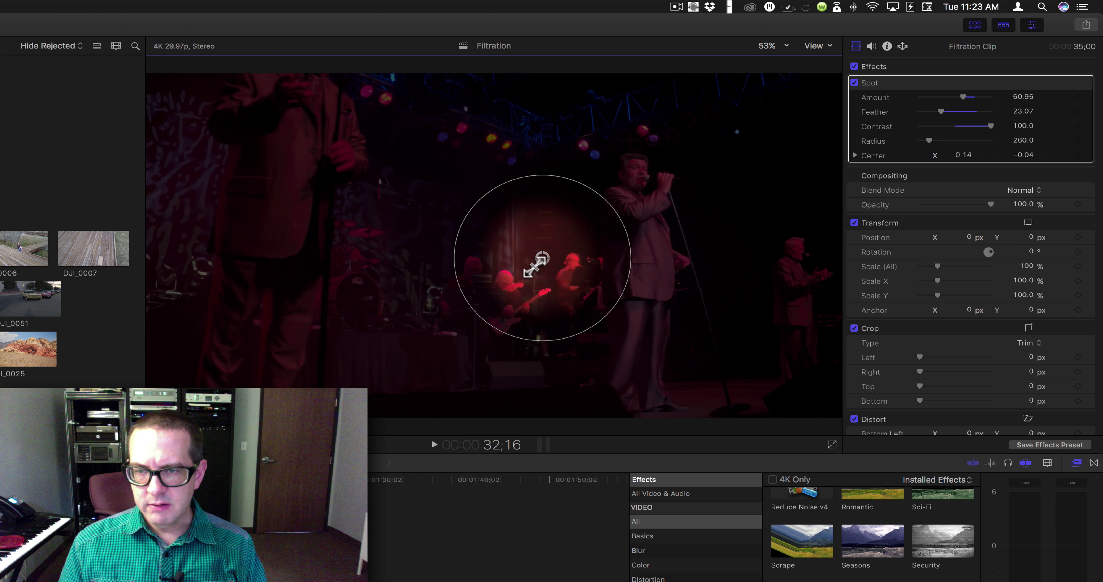
drag(542, 259, 370, 251)
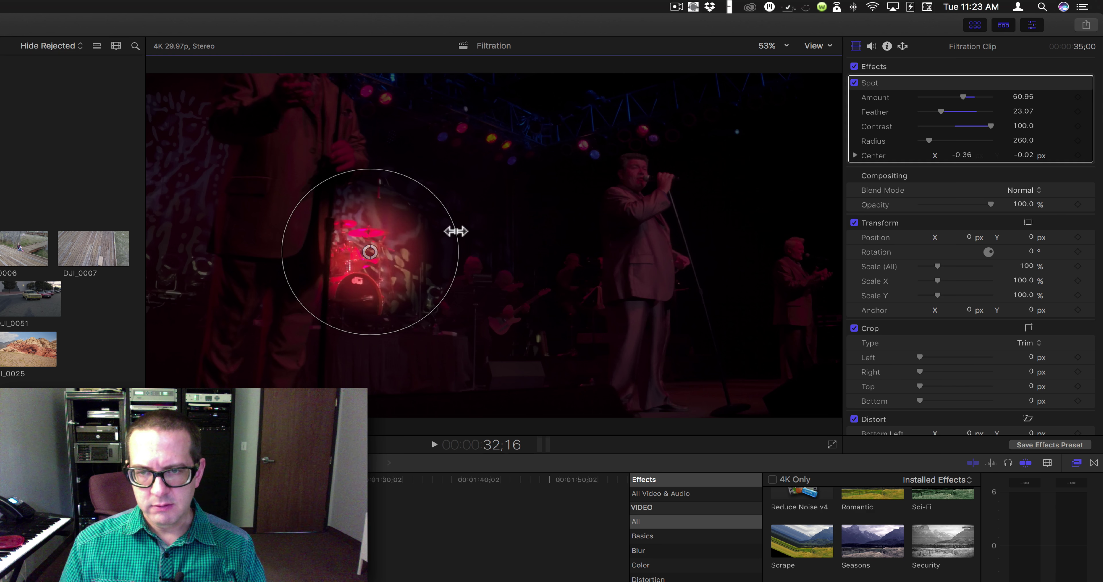
drag(456, 231, 562, 199)
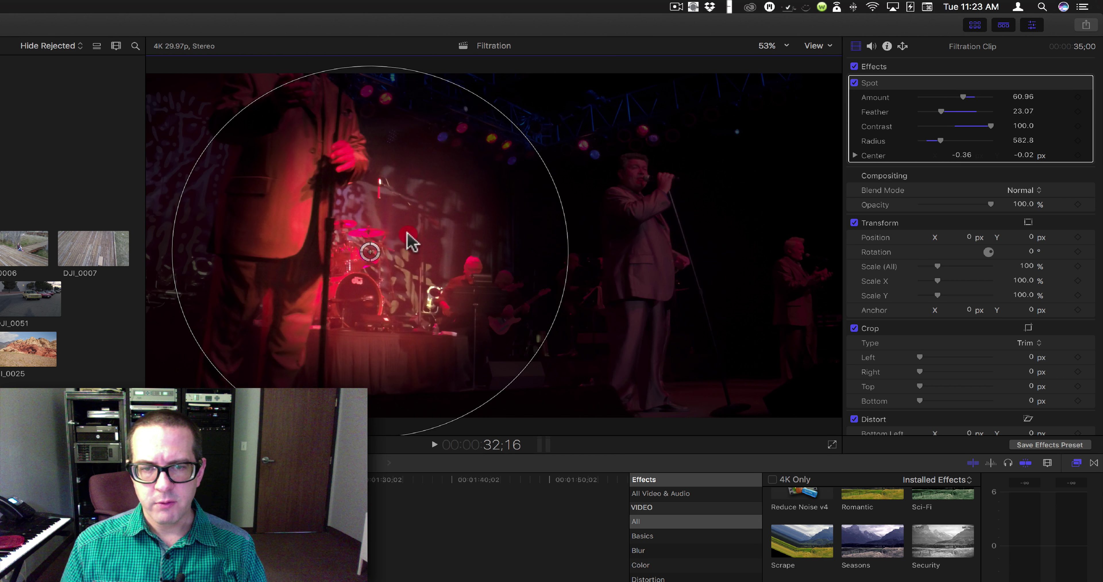
drag(370, 252, 516, 241)
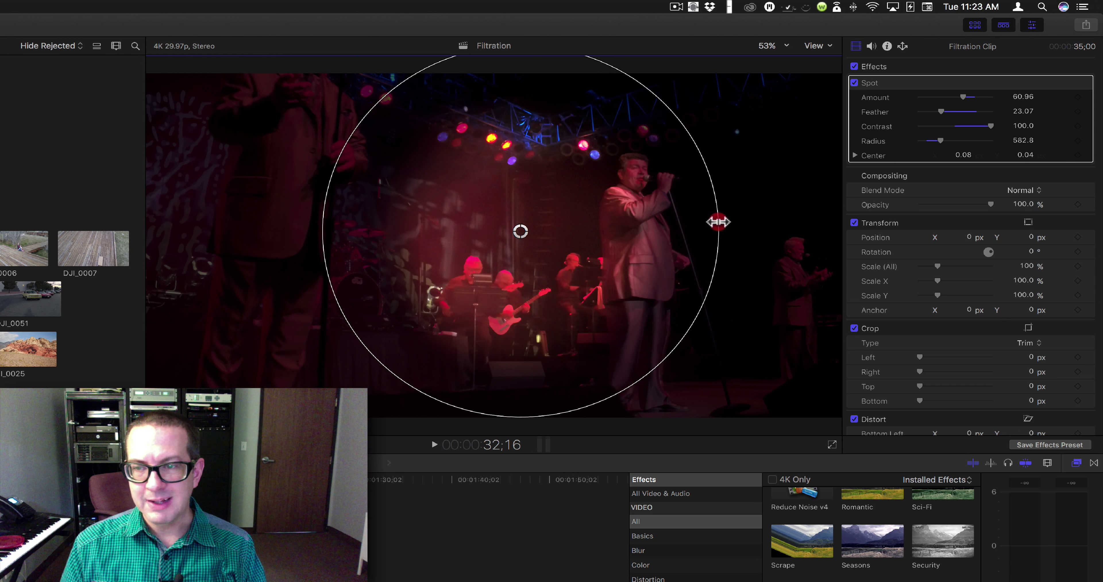
drag(718, 221, 677, 229)
drag(524, 239, 391, 289)
Play the Filtration Clip from the start to review the Spot at Radius 461, Contrast 100
key(Down)
key(Up)
key(Up)
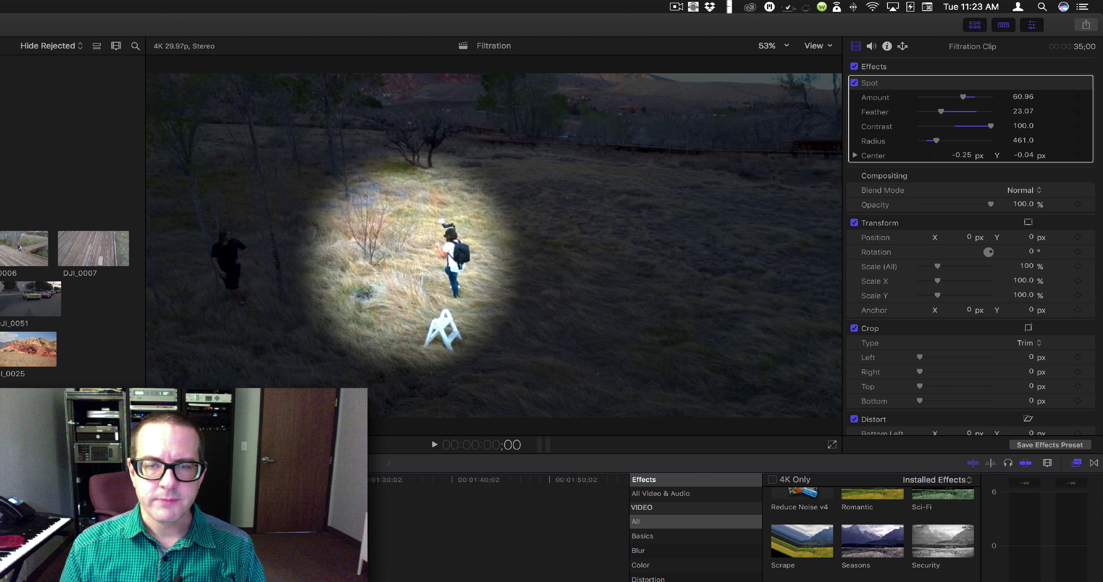
key(space)
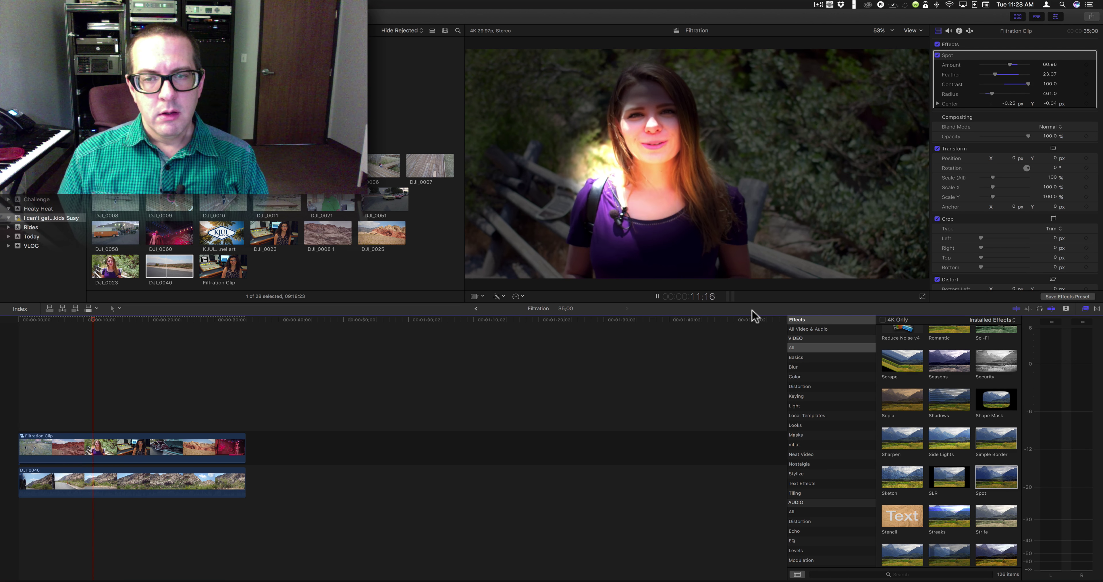
Select the Filtration Clip in the timeline
click(86, 447)
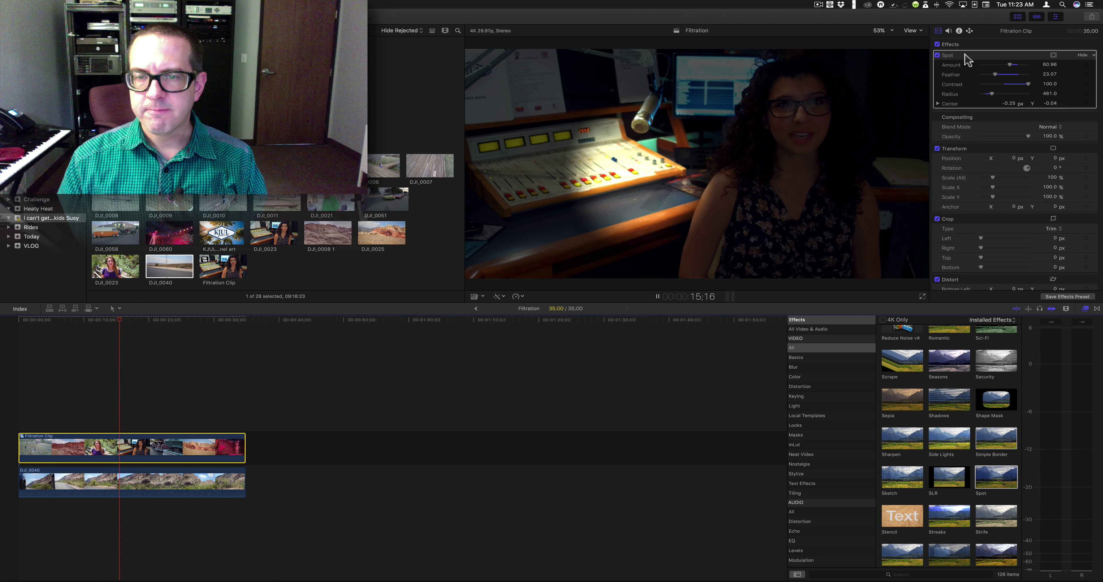